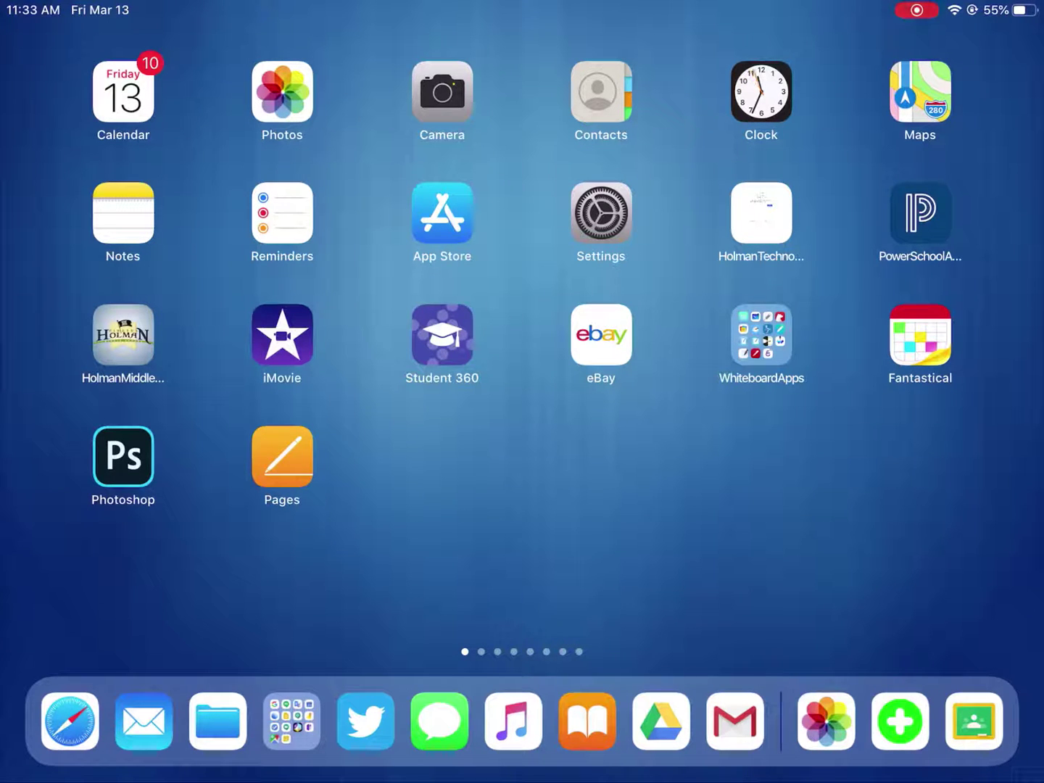
Step: Open the '7 principles of the Constitution notes from class' post under Classroom's Constitution topic
left_click(974, 721)
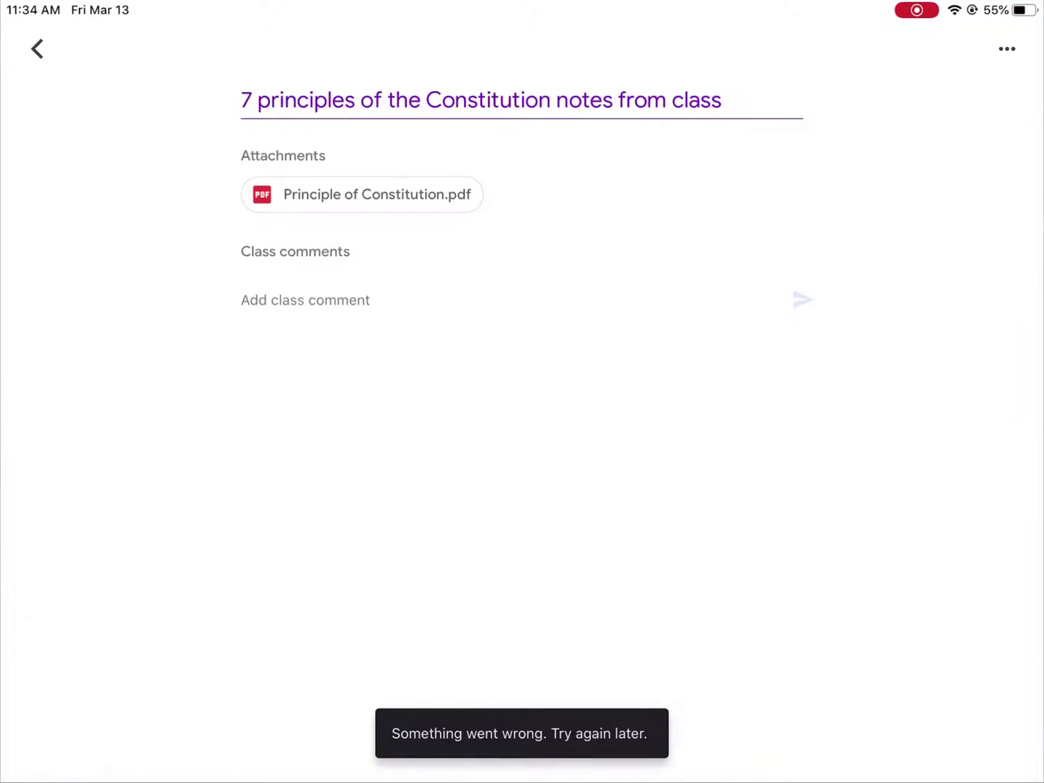
left_click(37, 49)
scroll(522, 391, "up", 5)
scroll(523, 392, "up", 10)
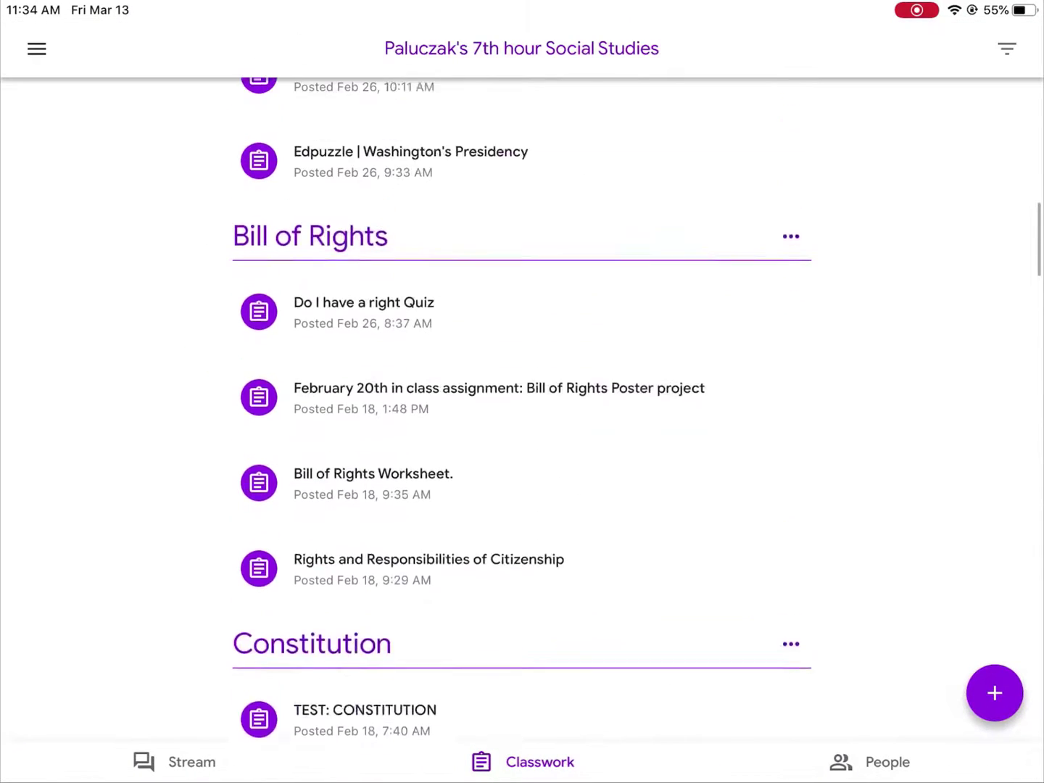
scroll(522, 406, "up", 5)
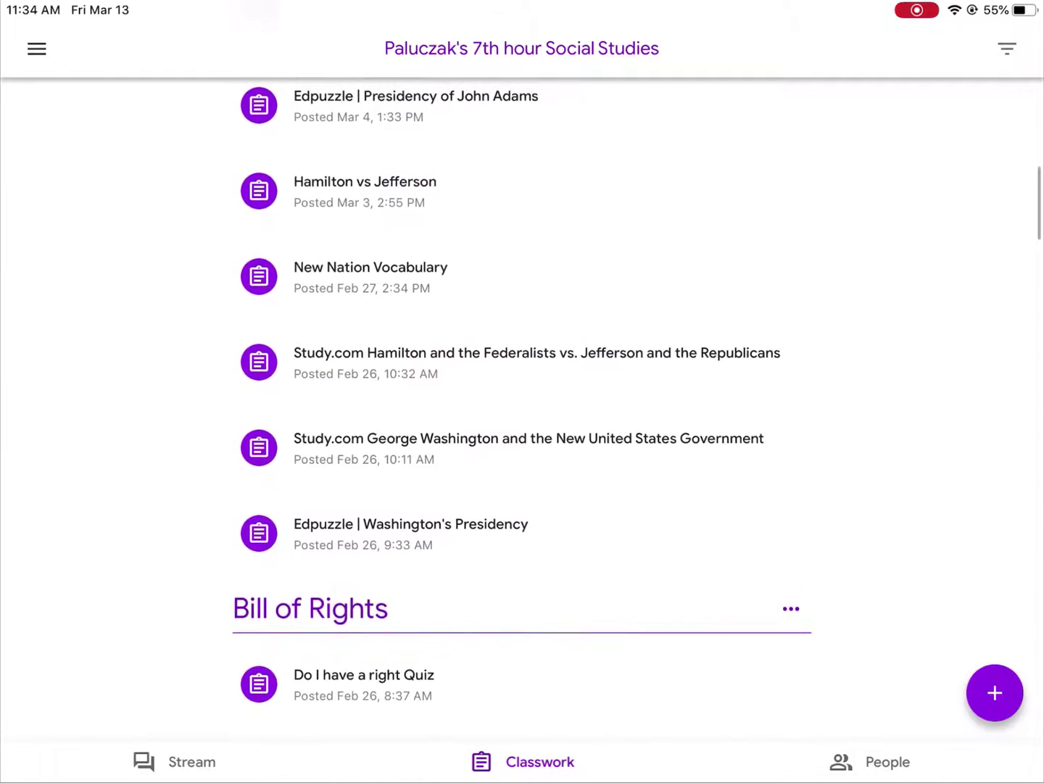
scroll(522, 391, "down", 5)
scroll(522, 391, "down", 5)
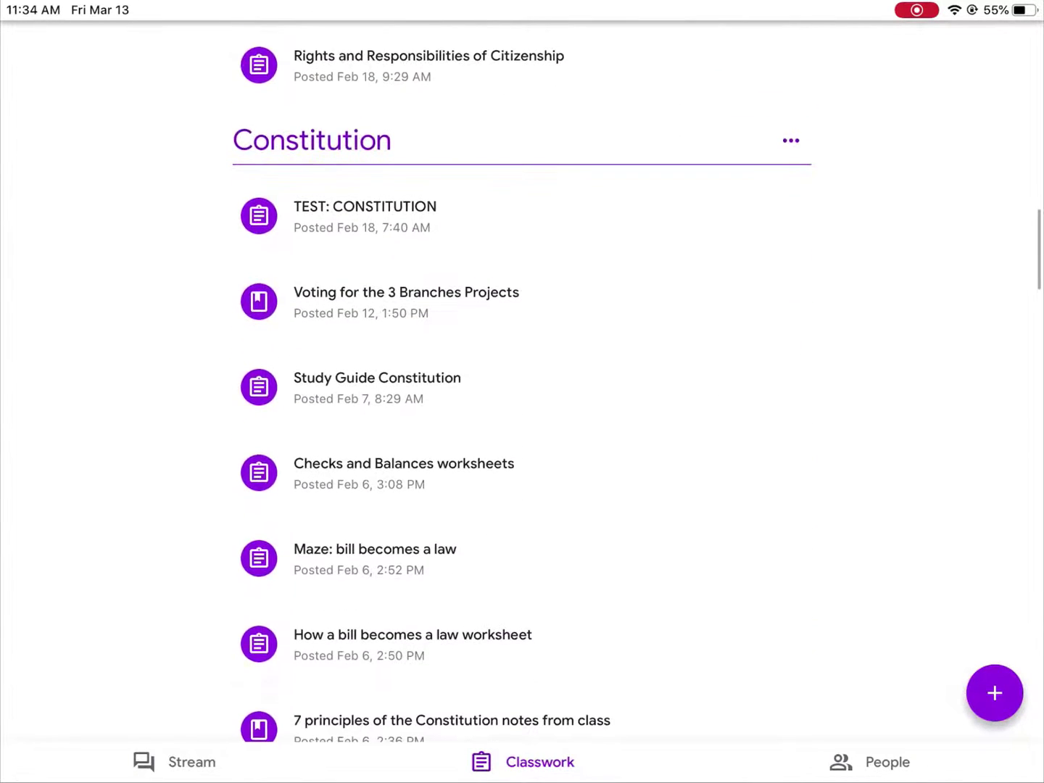
scroll(522, 392, "down", 3)
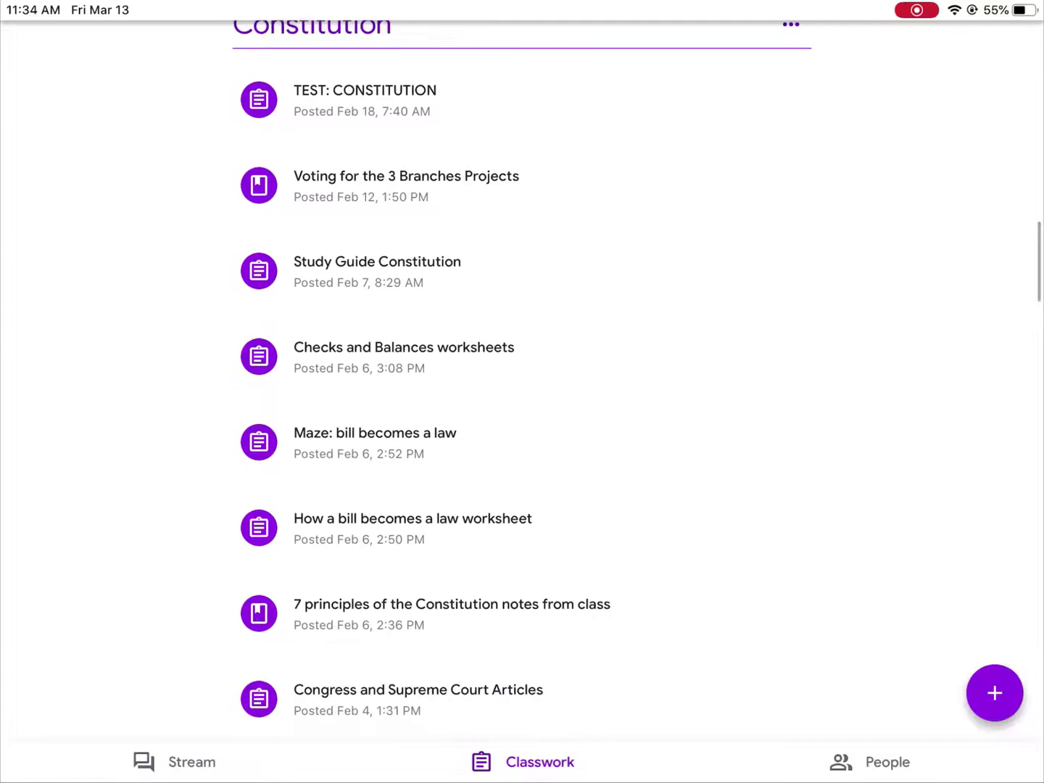
scroll(522, 391, "down", 2)
left_click(452, 479)
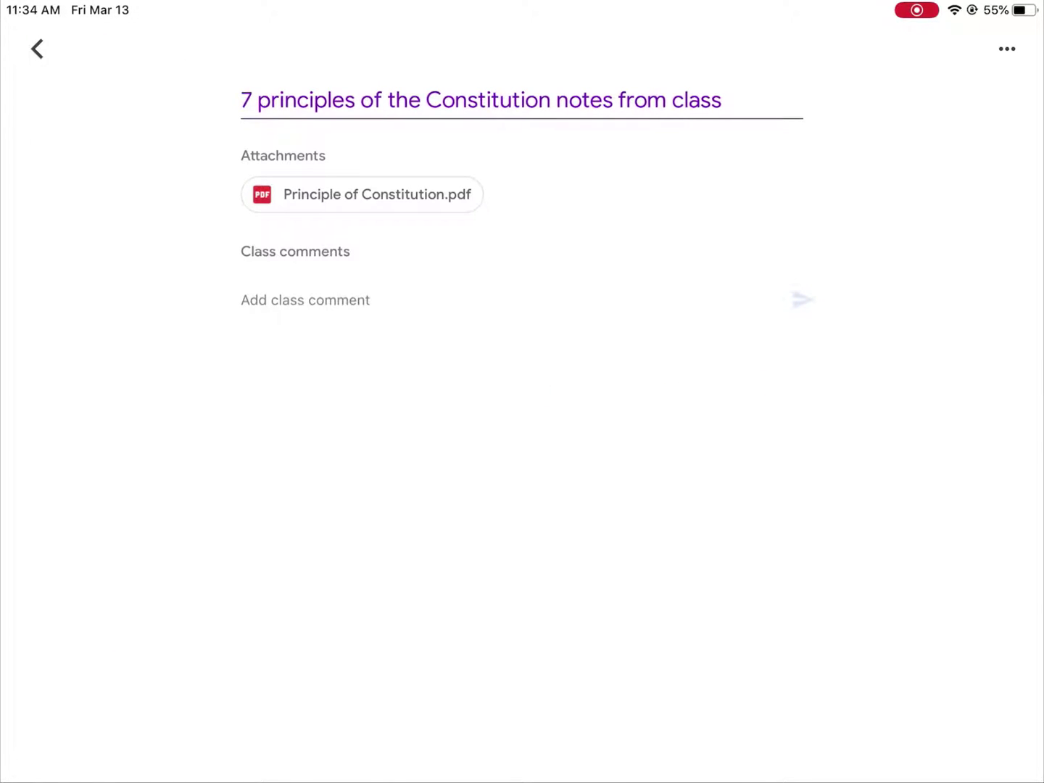
Step: Open Principle of Constitution.pdf in the Drive app and show its options menu
left_click(362, 194)
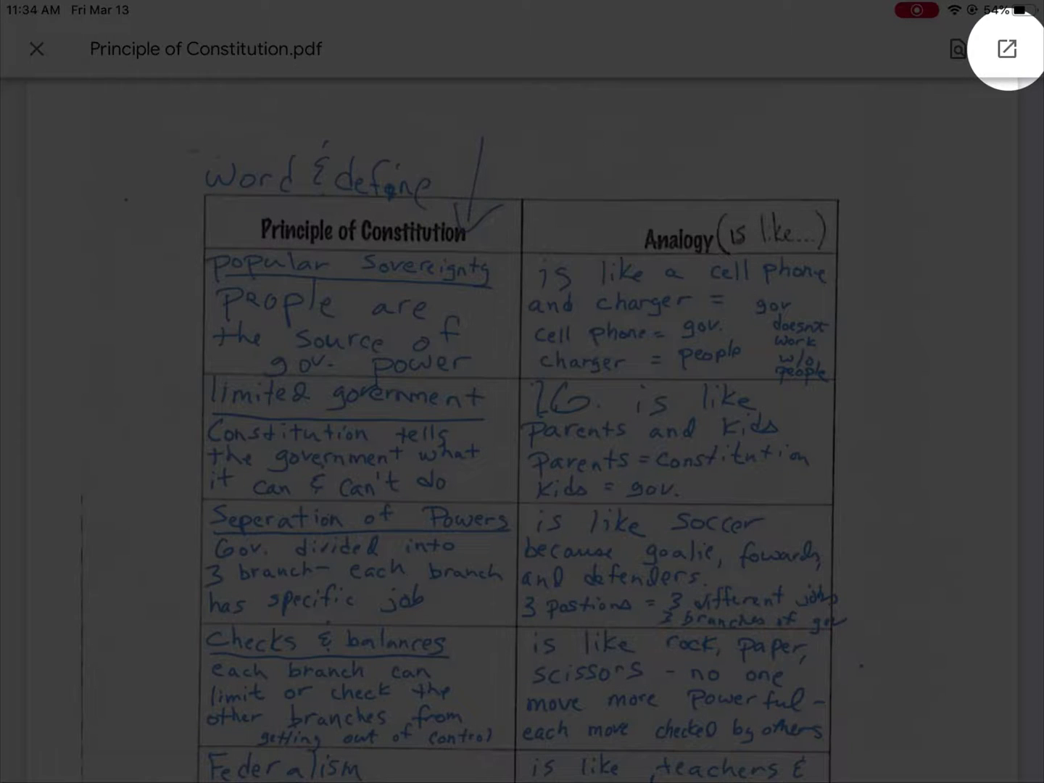
left_click(1007, 48)
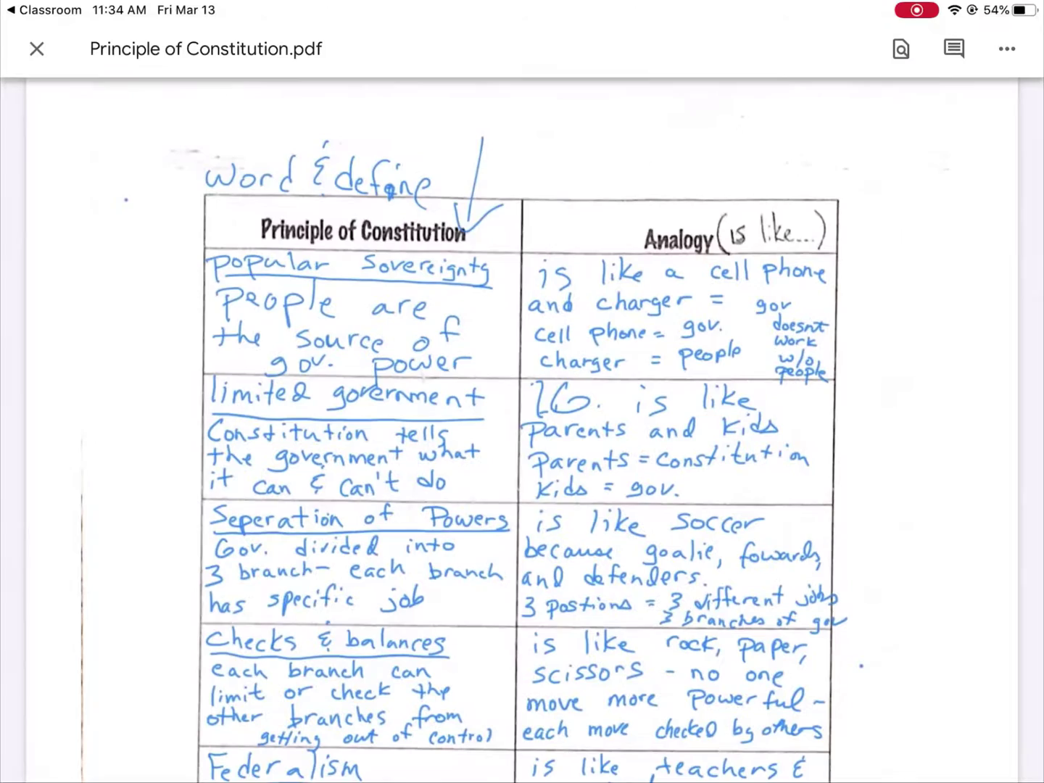
scroll(523, 428, "up", 2)
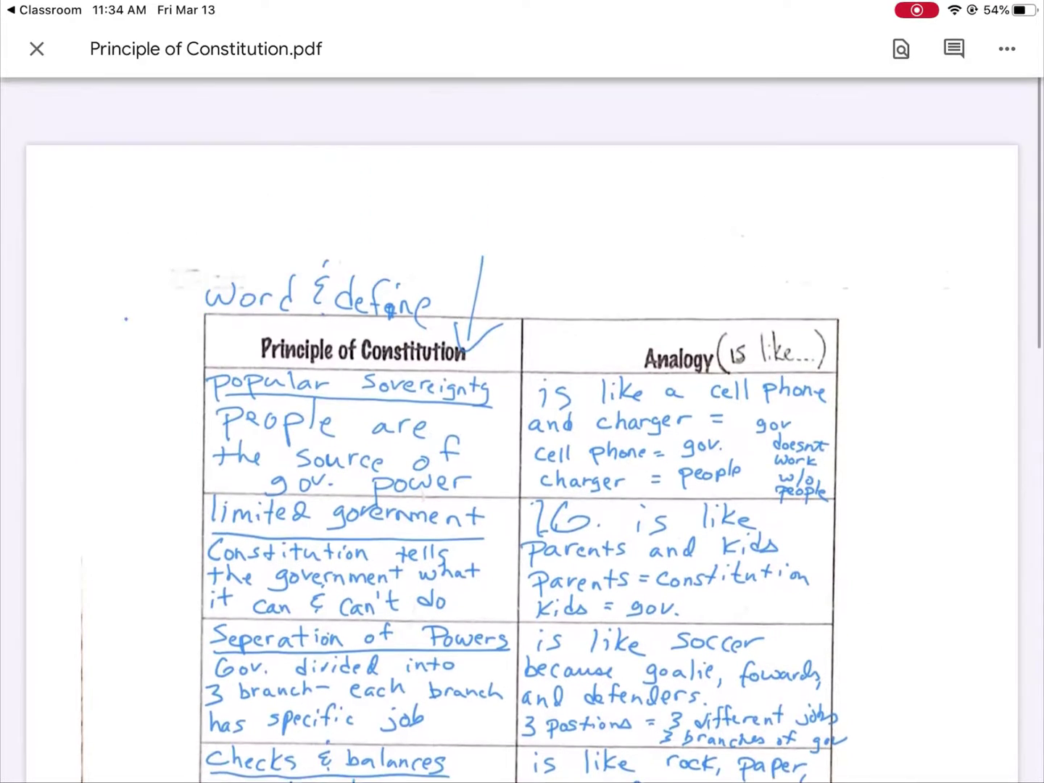
scroll(522, 428, "down", 10)
scroll(523, 428, "up", 5)
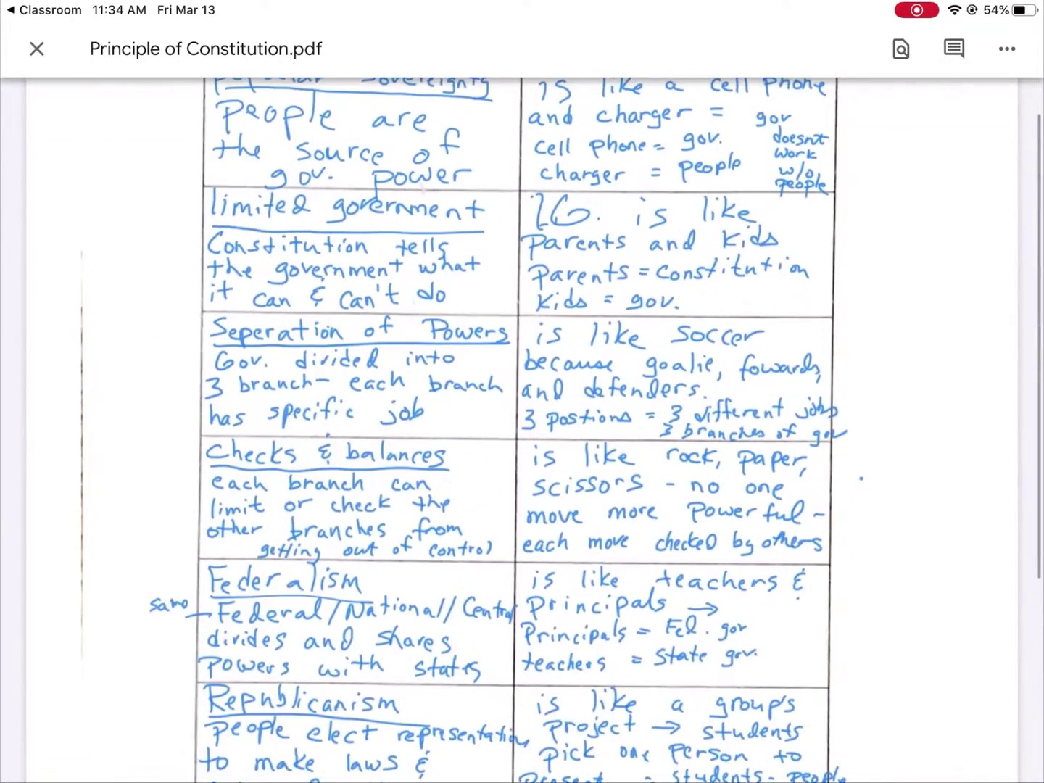
left_click(1008, 48)
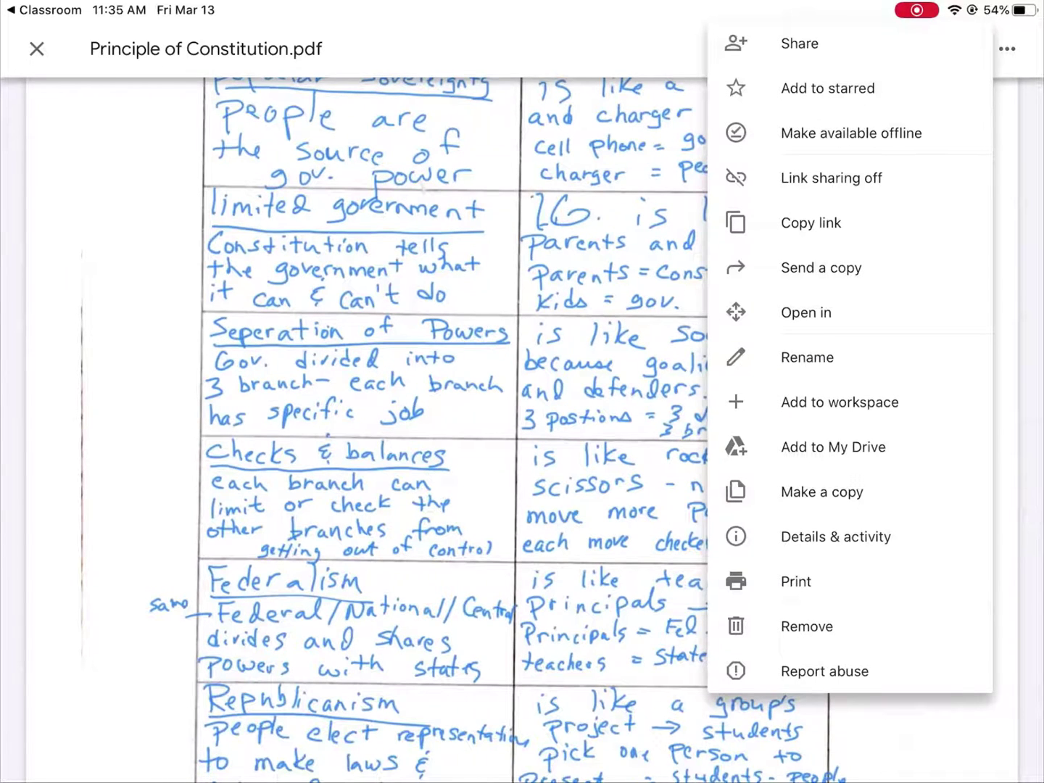
Step: Choose 'Open in' to send Principle of Constitution.pdf to Save to Files
left_click(806, 313)
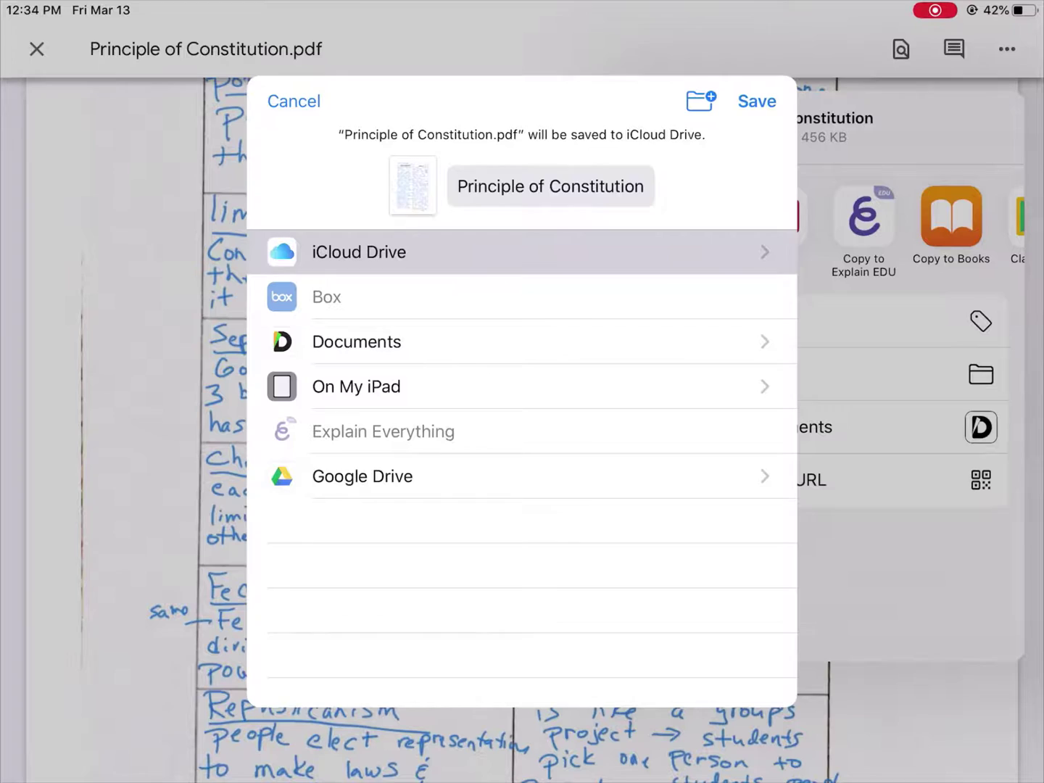
Step: Choose On My iPad > Class Work as the destination and save the PDF there
left_click(508, 387)
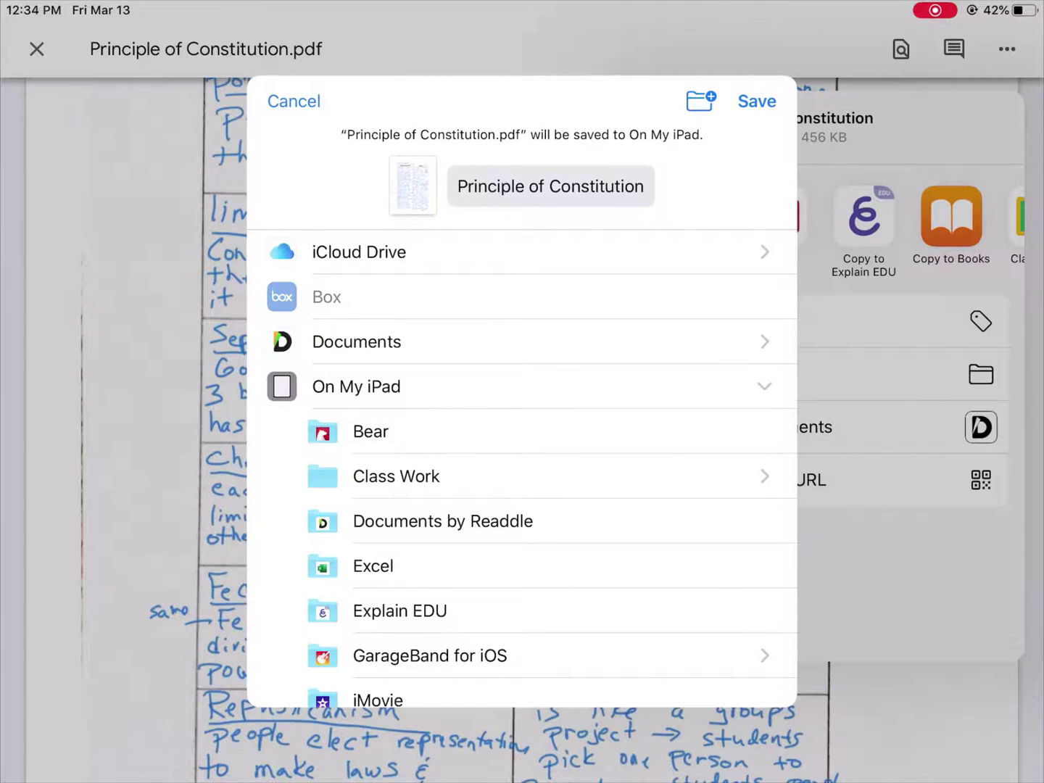
scroll(522, 472, "down", 10)
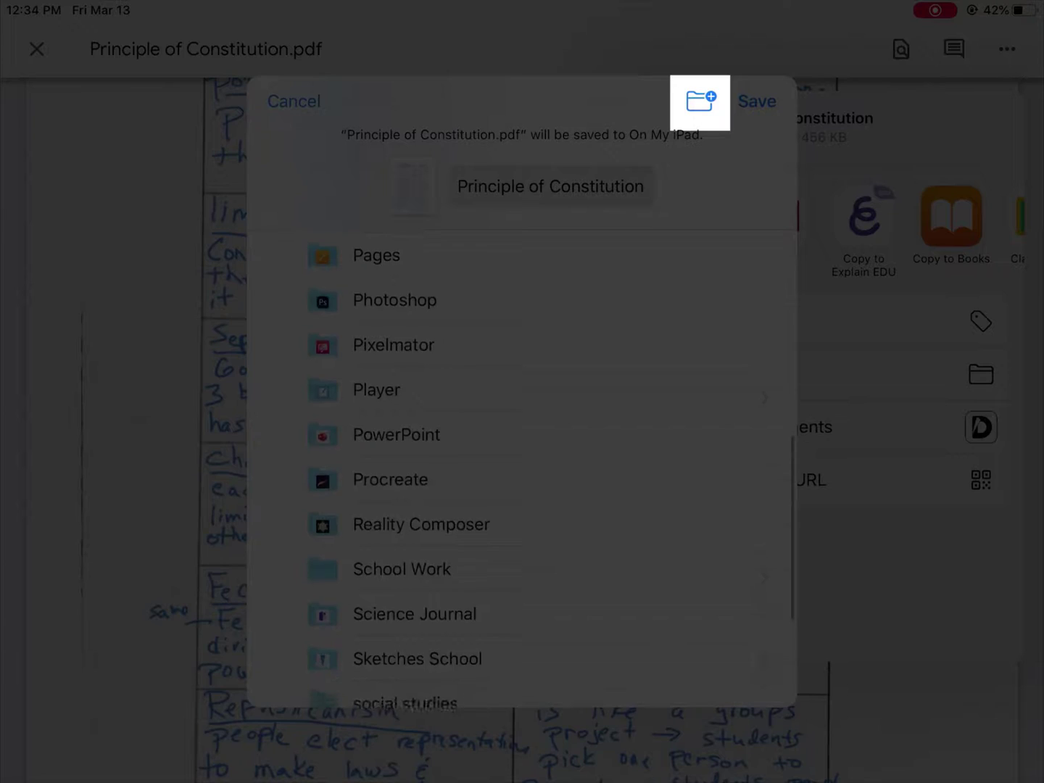
scroll(523, 471, "up", 5)
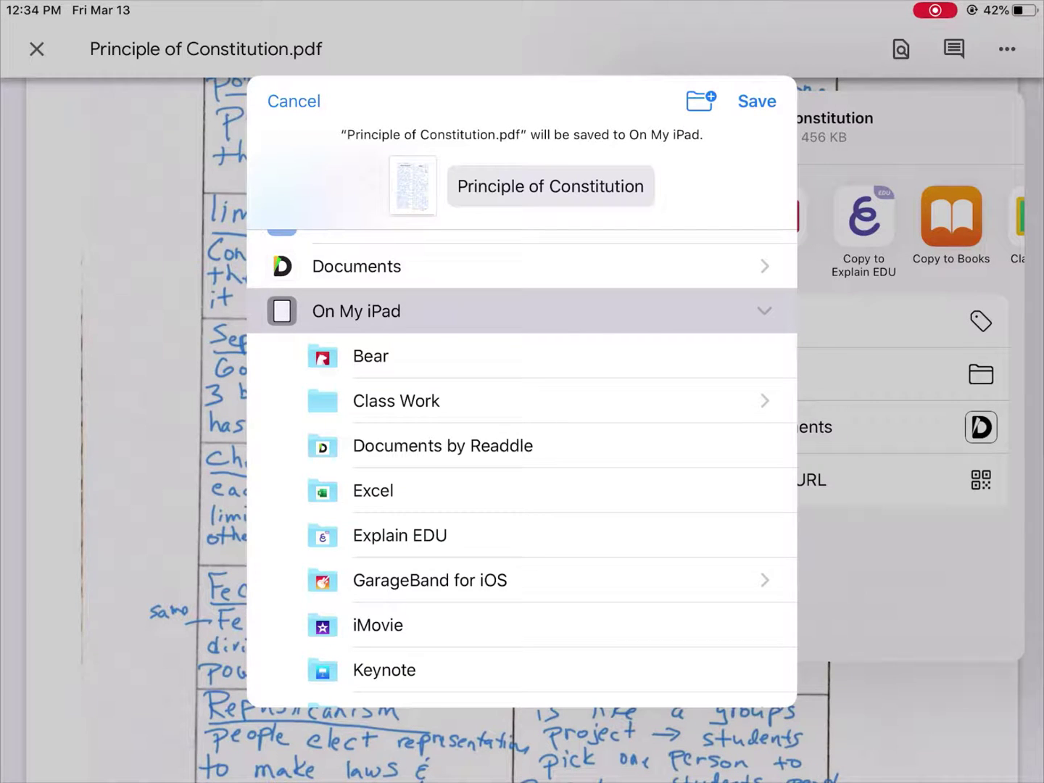
left_click(396, 401)
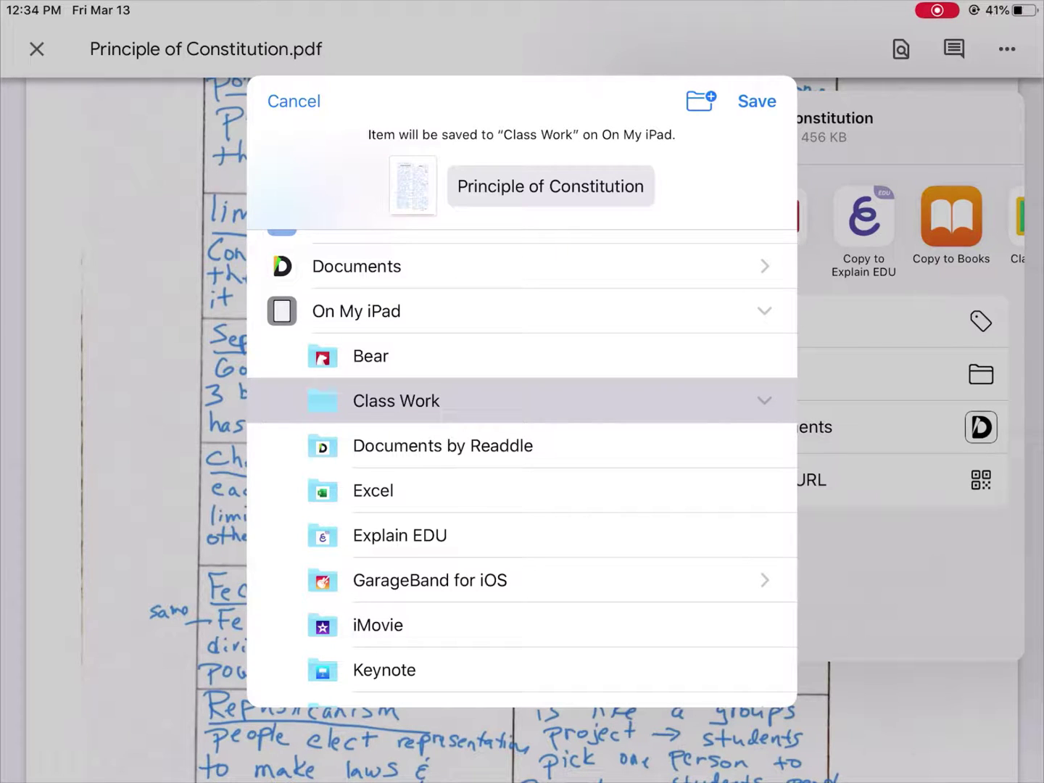
left_click(758, 101)
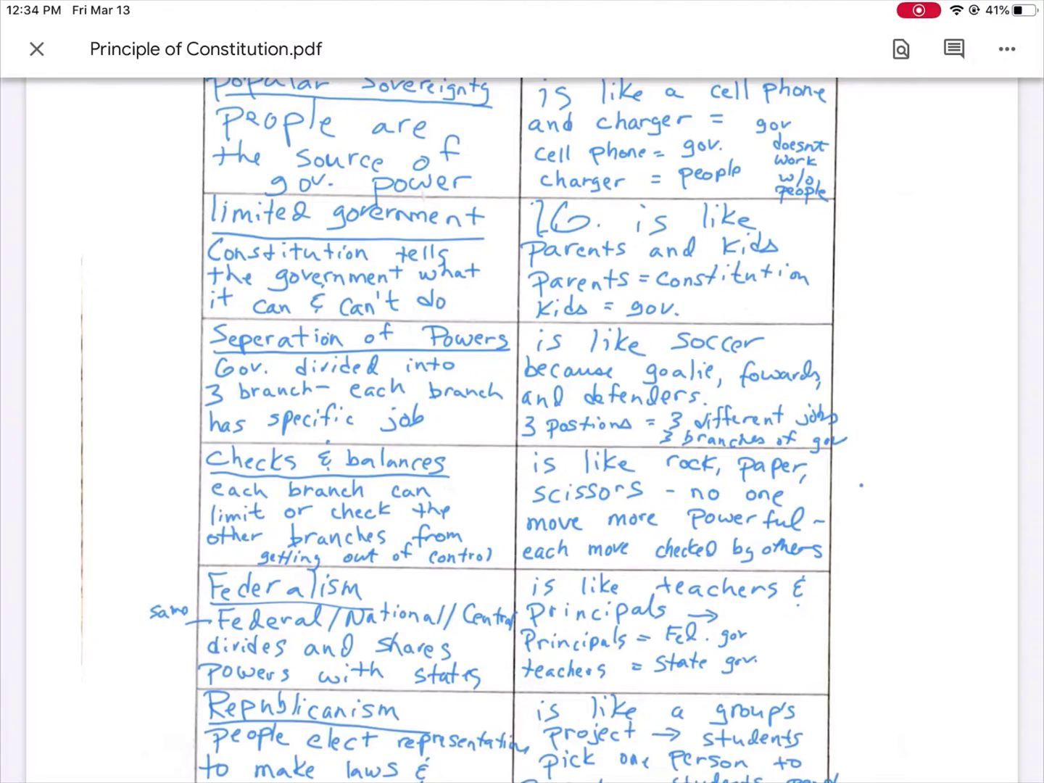
Step: Return home and switch Wi-Fi off from Control Center
key("super+h")
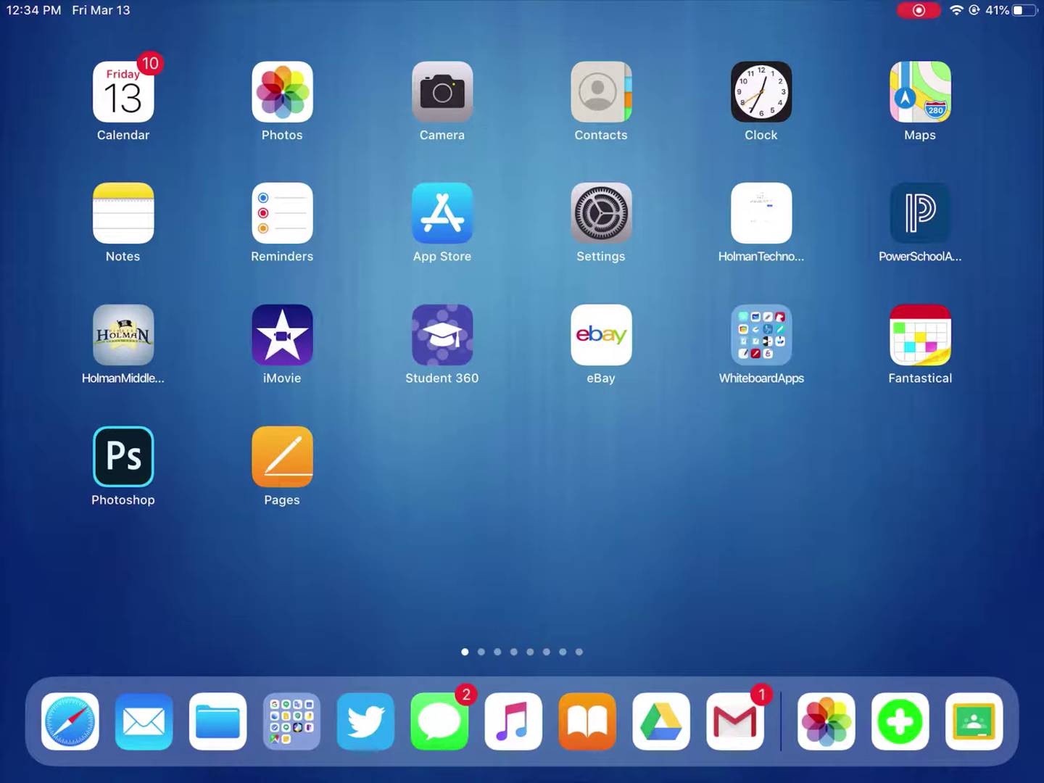
left_click_drag(964, 6, 957, 217)
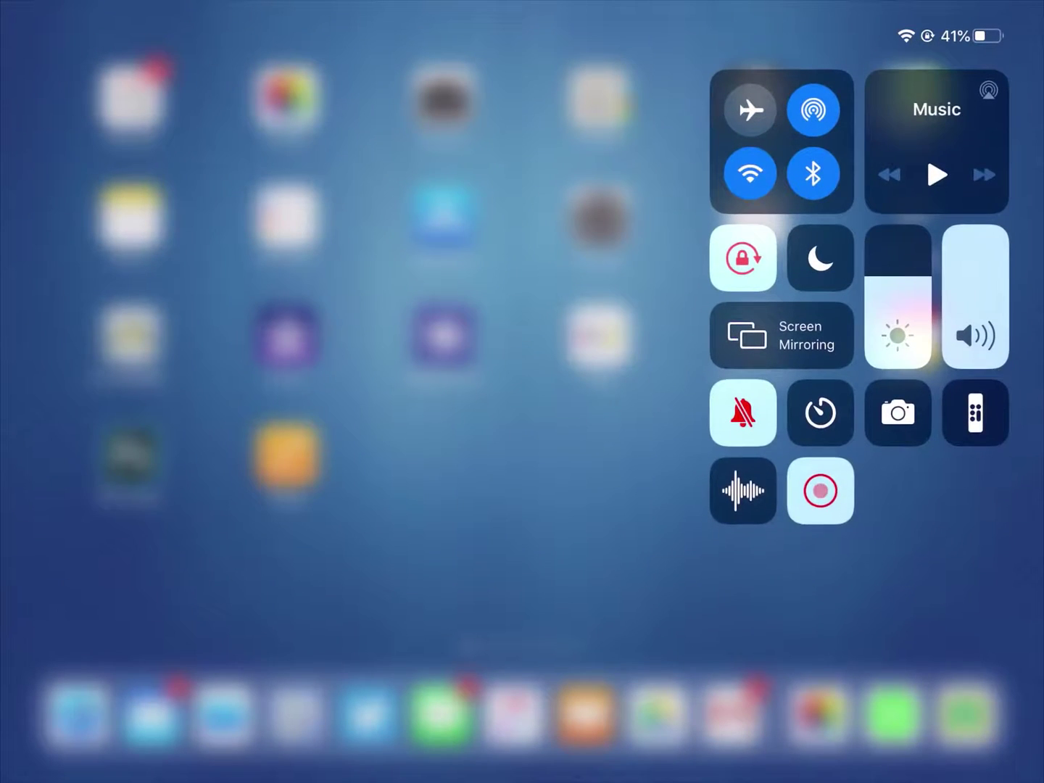
left_click(751, 173)
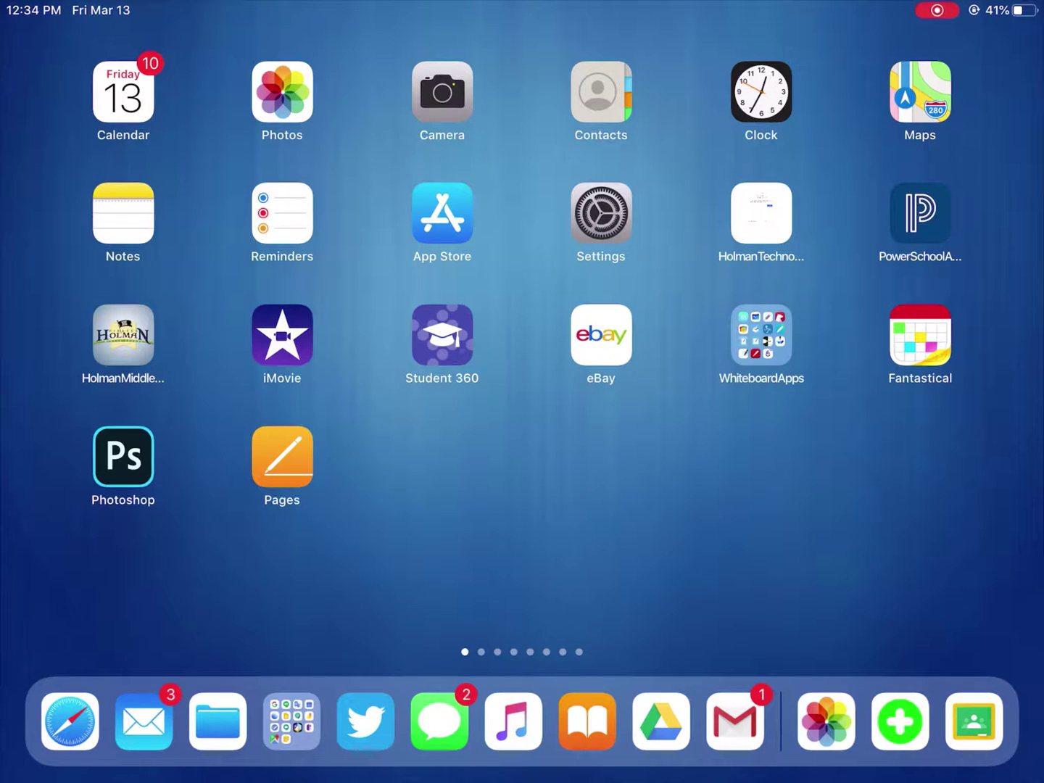
Step: Open Principle of Constitution.pdf from On My iPad > Class Work in the Files app
left_click(218, 722)
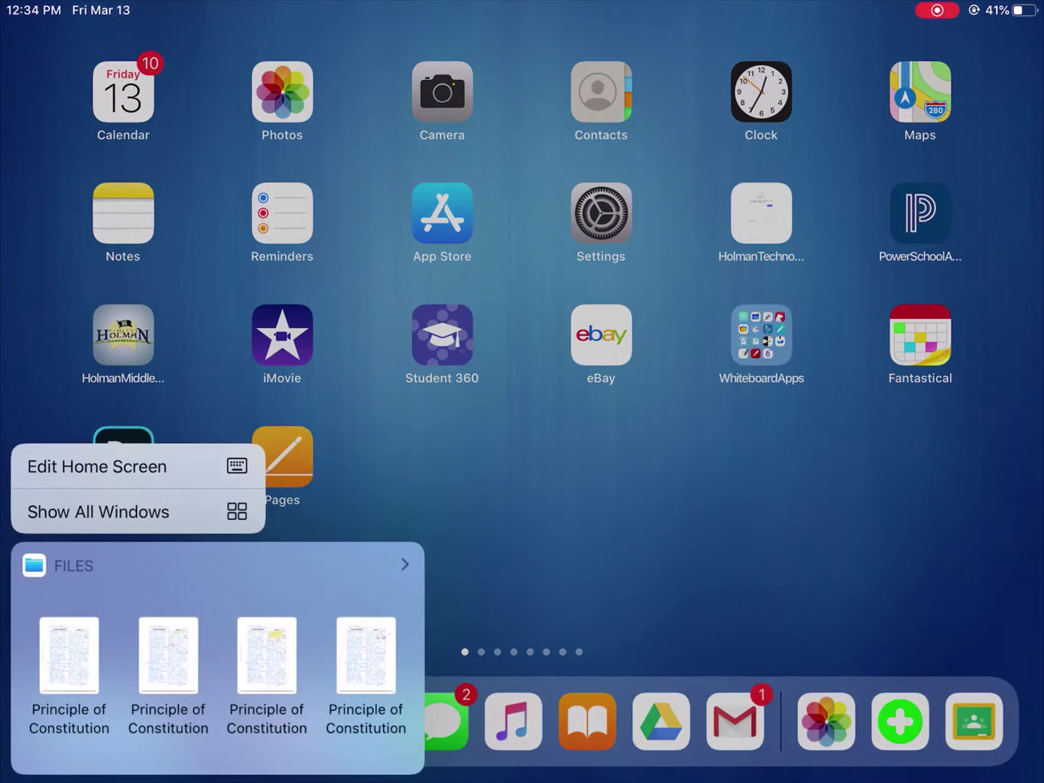
left_click(726, 507)
left_click(218, 721)
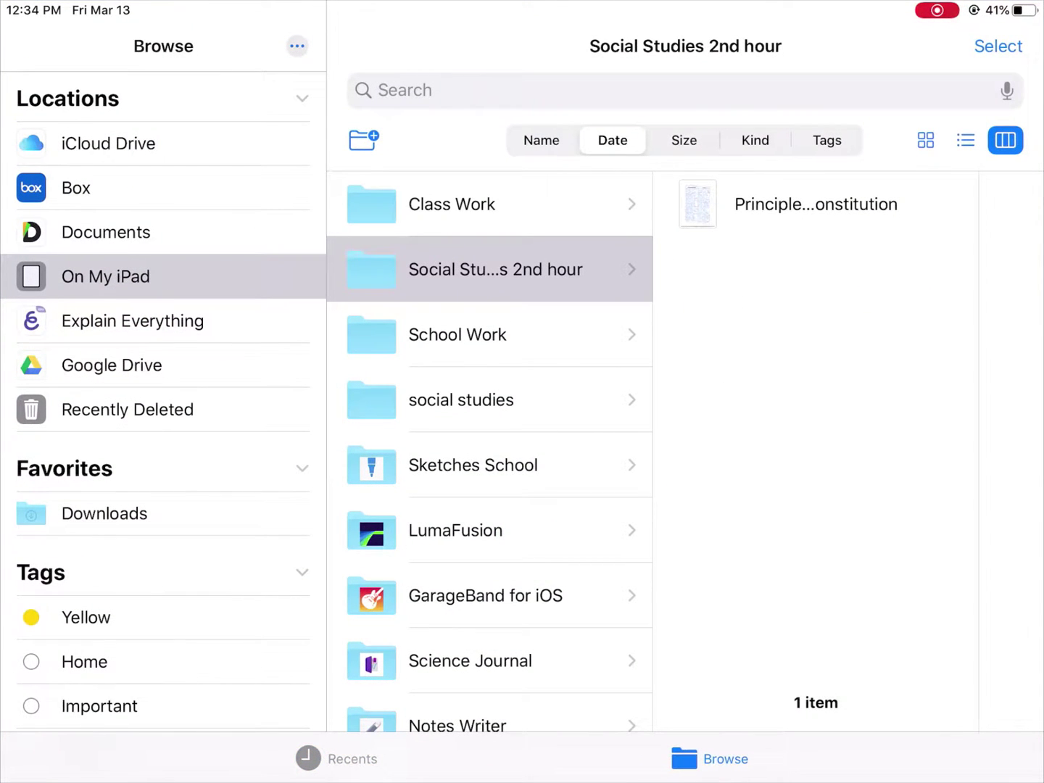
scroll(163, 362, "up", 2)
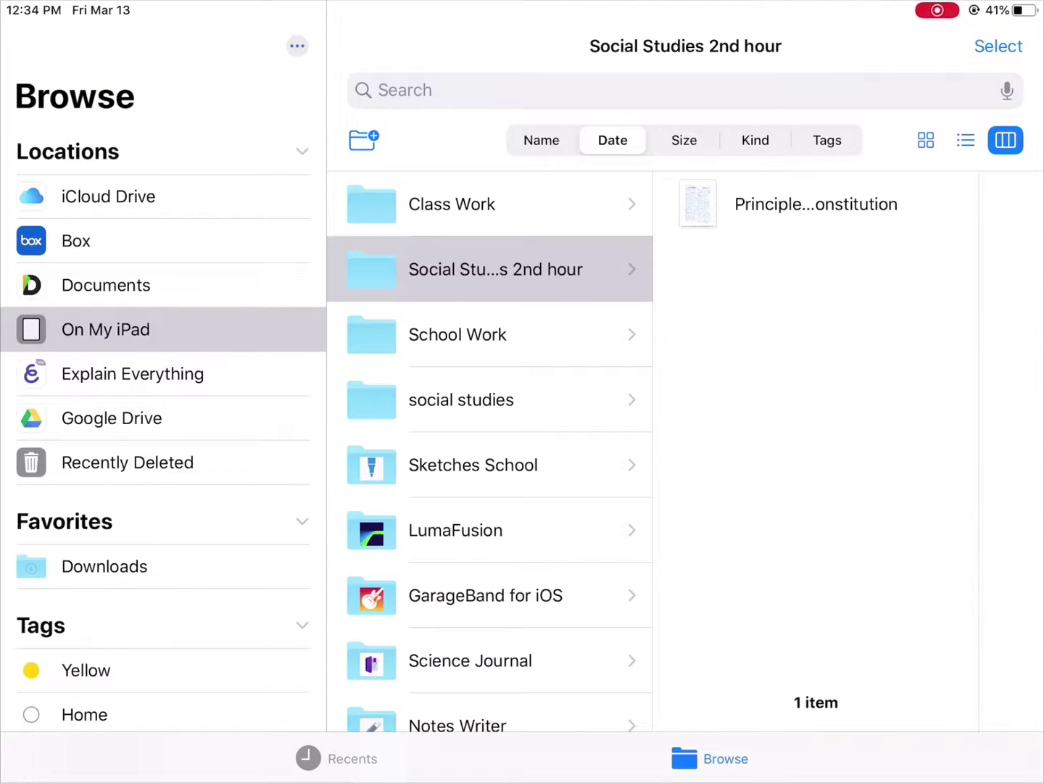
left_click(105, 329)
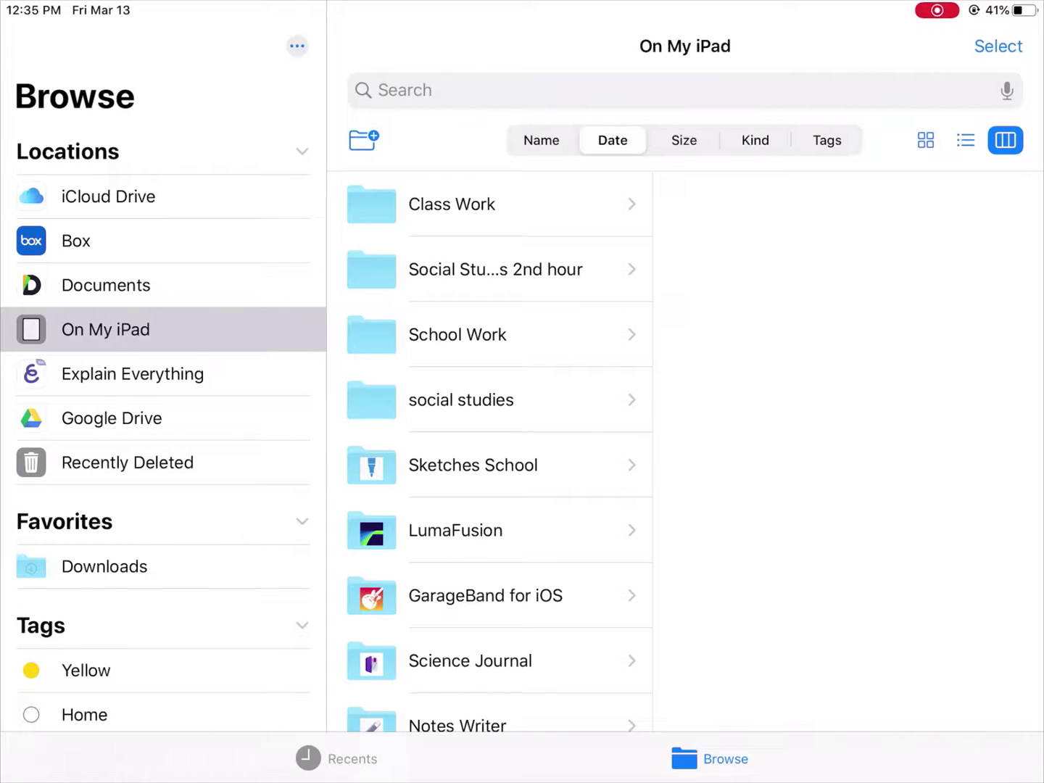
left_click(452, 204)
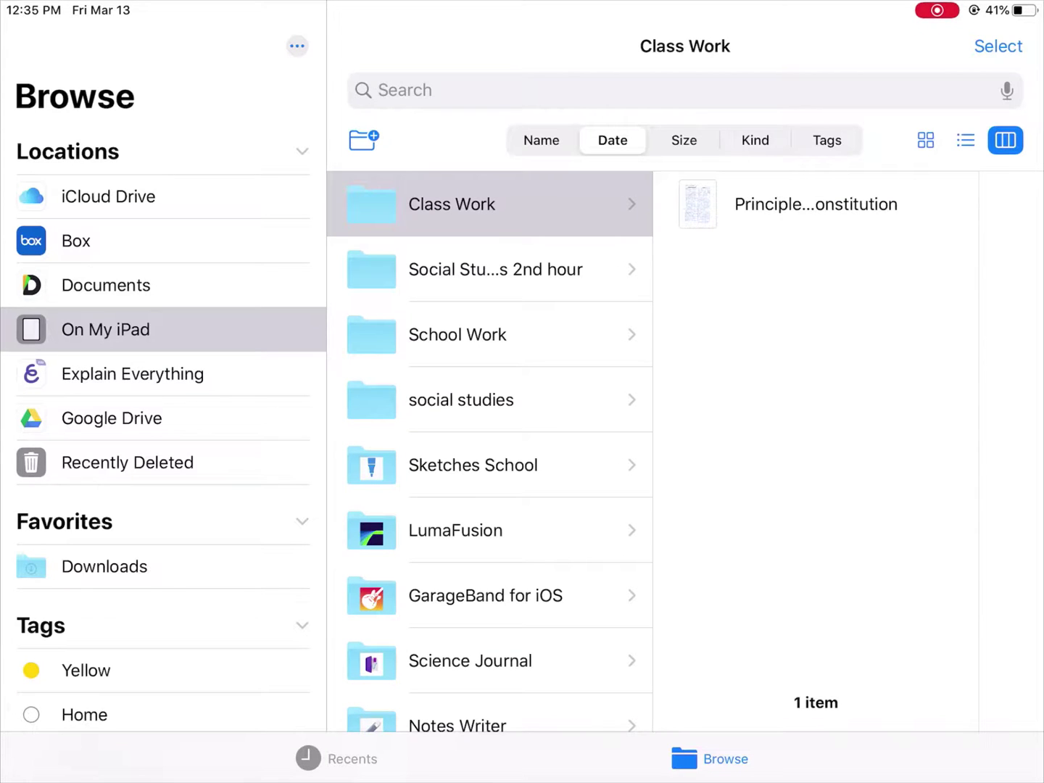
left_click(816, 204)
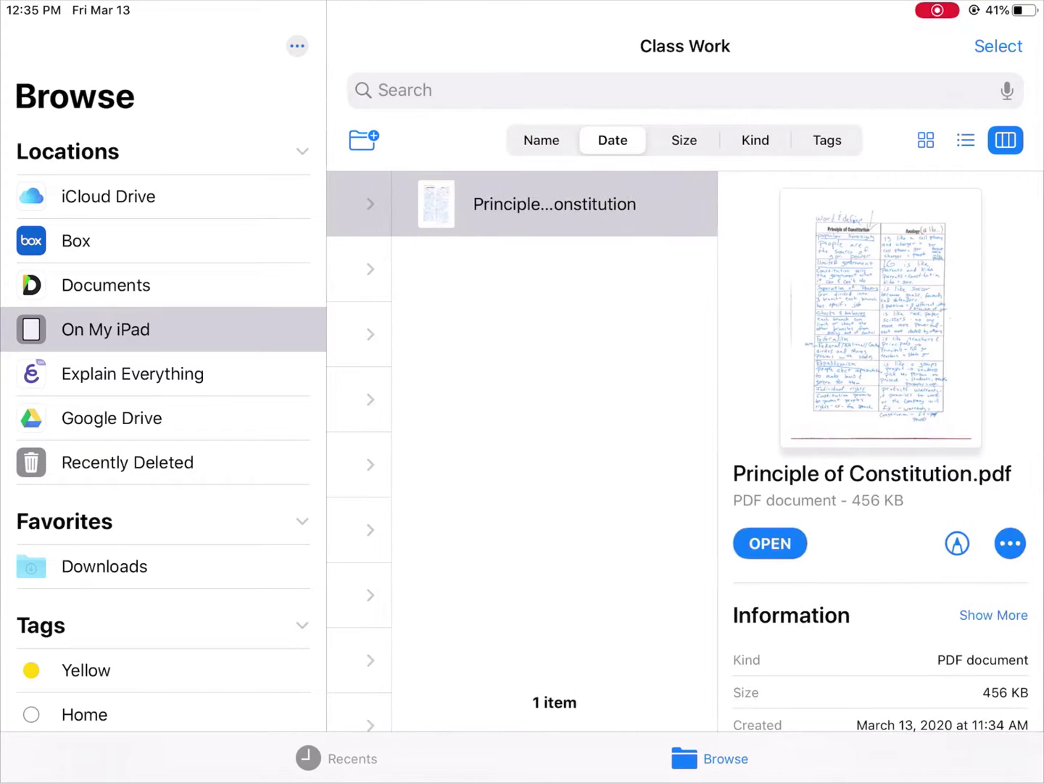
left_click(769, 543)
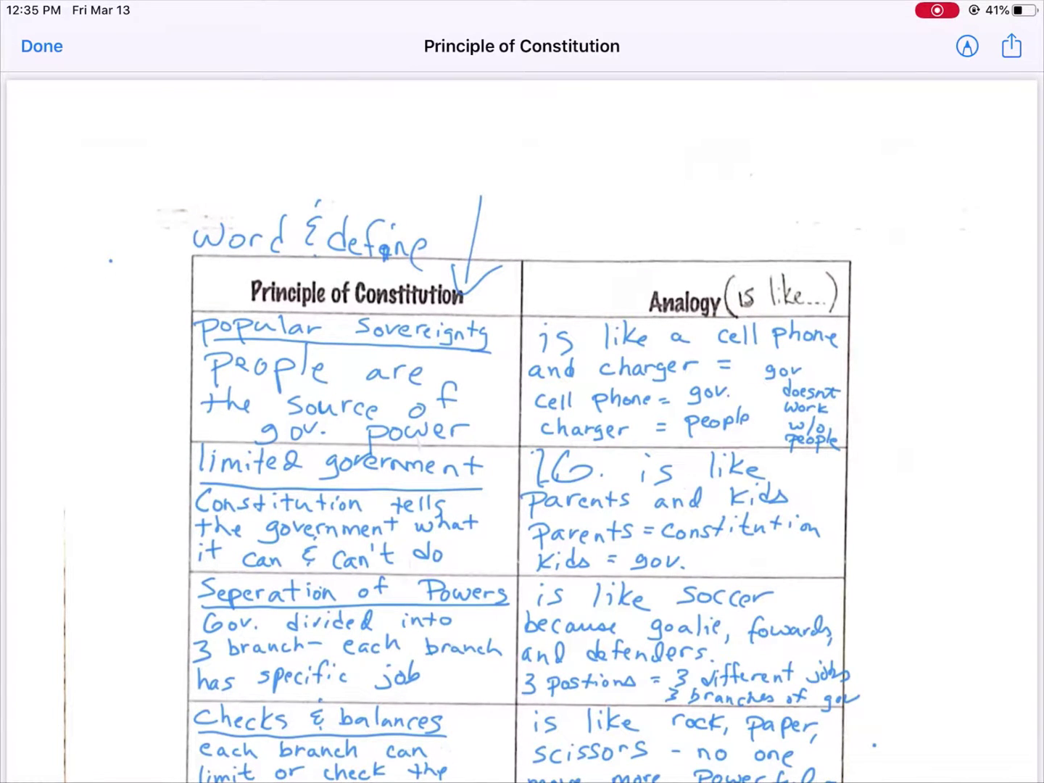
Step: Turn on Markup and highlight 'is like a cell phone' in yellow
scroll(522, 428, "down", 5)
scroll(522, 428, "up", 5)
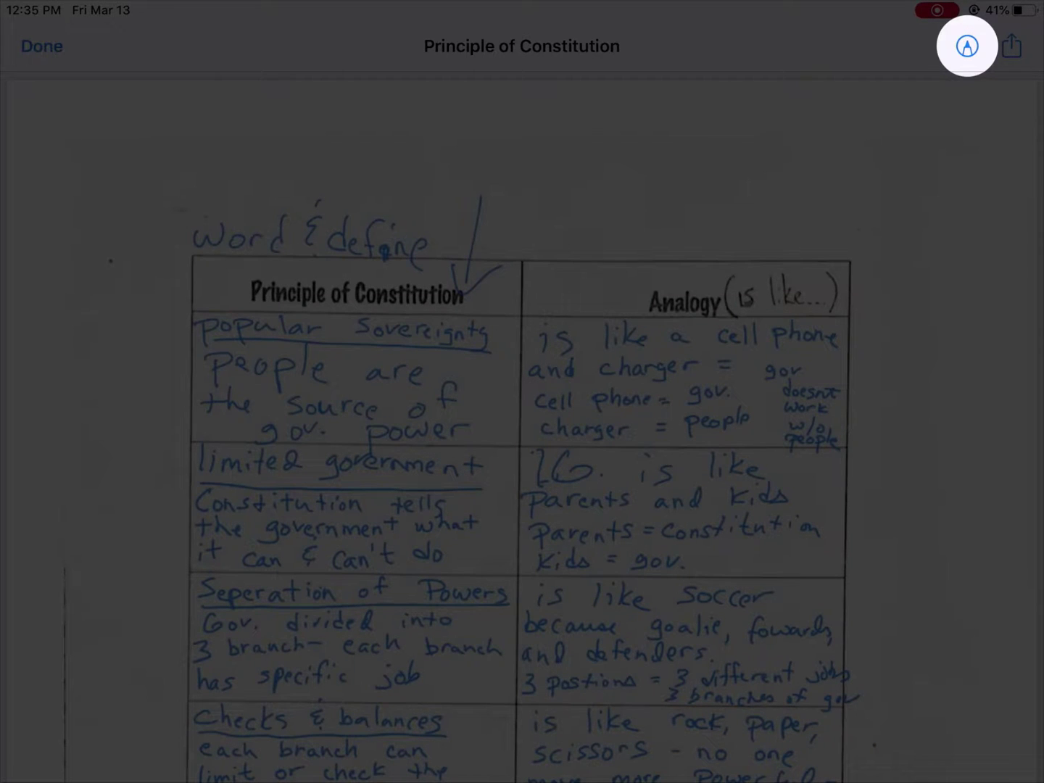
left_click(968, 46)
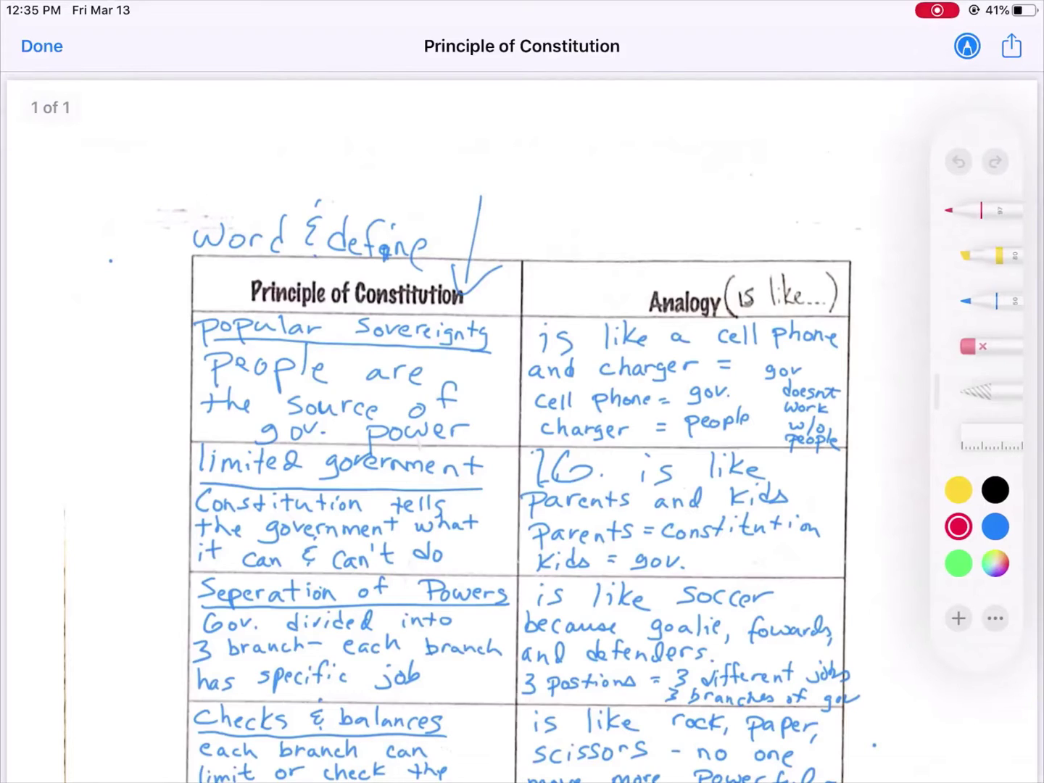
left_click_drag(979, 392, 987, 392)
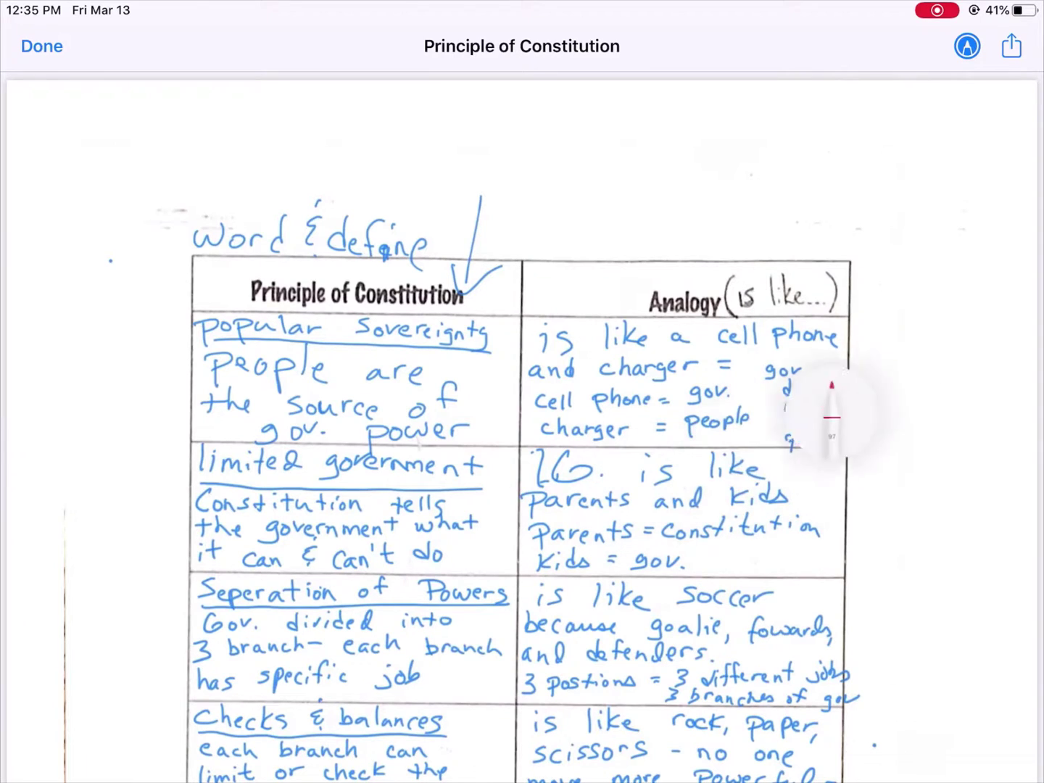
left_click(986, 254)
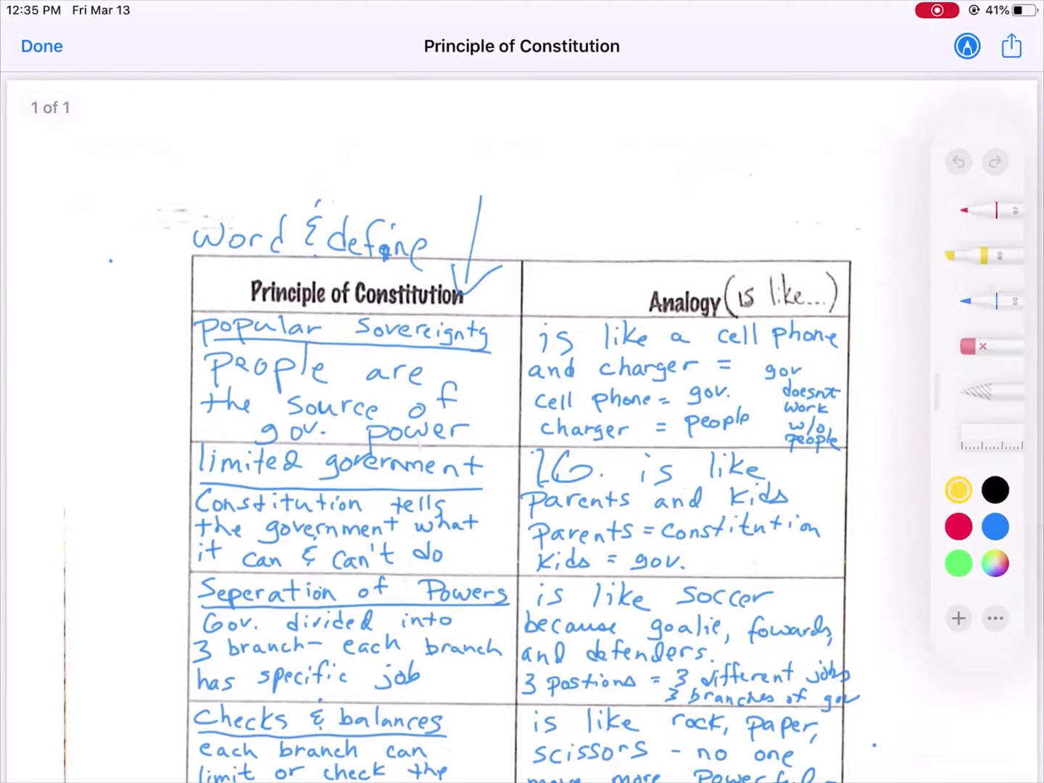
left_click_drag(537, 341, 816, 347)
Step: Draw a red pen loop across the table and close the marked-up PDF
left_click(986, 210)
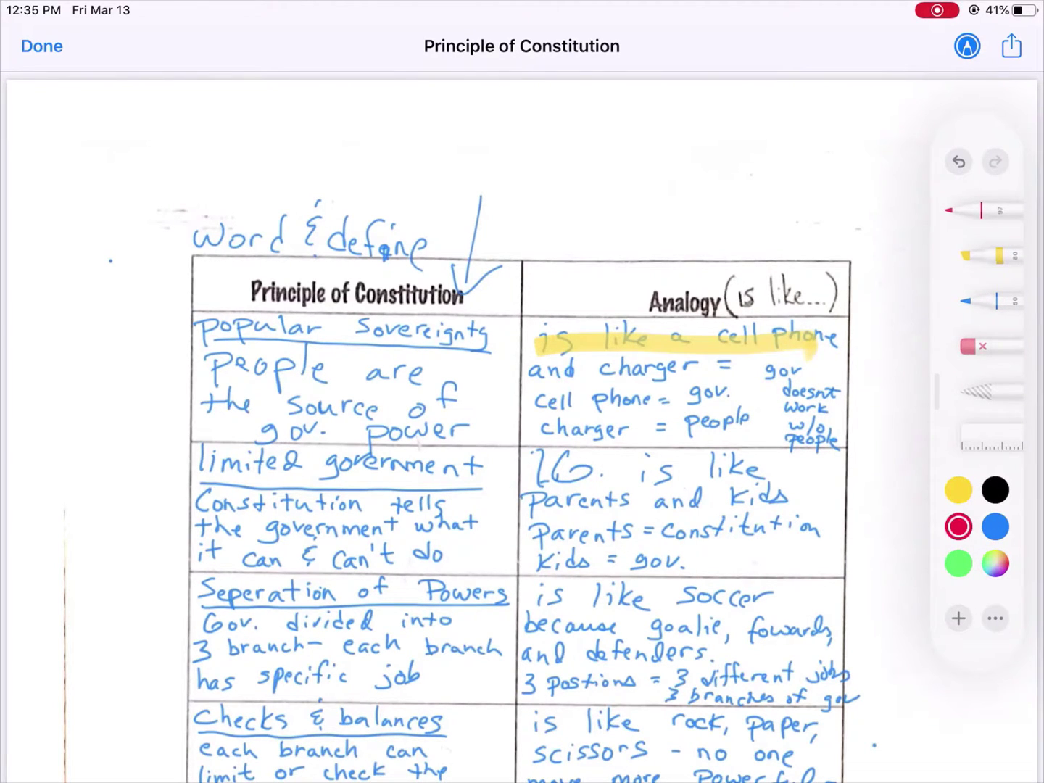
mouse_move(542, 456)
left_mouse_down()
mouse_move(536, 598)
mouse_move(929, 438)
left_mouse_up()
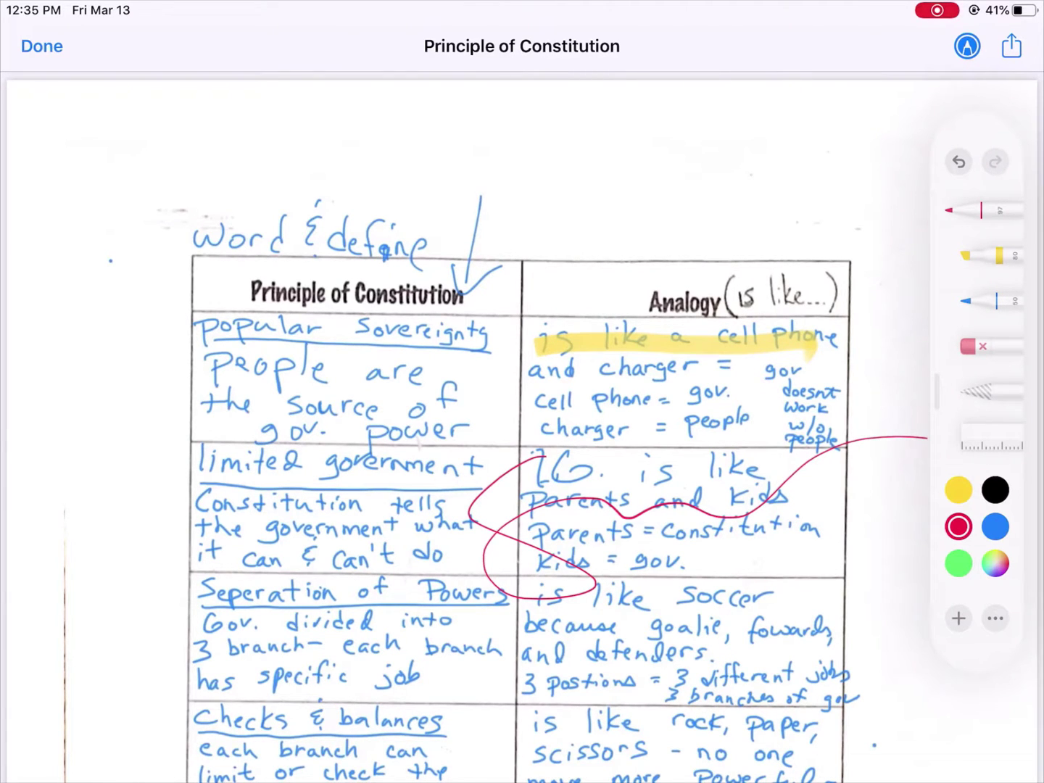
left_click(41, 46)
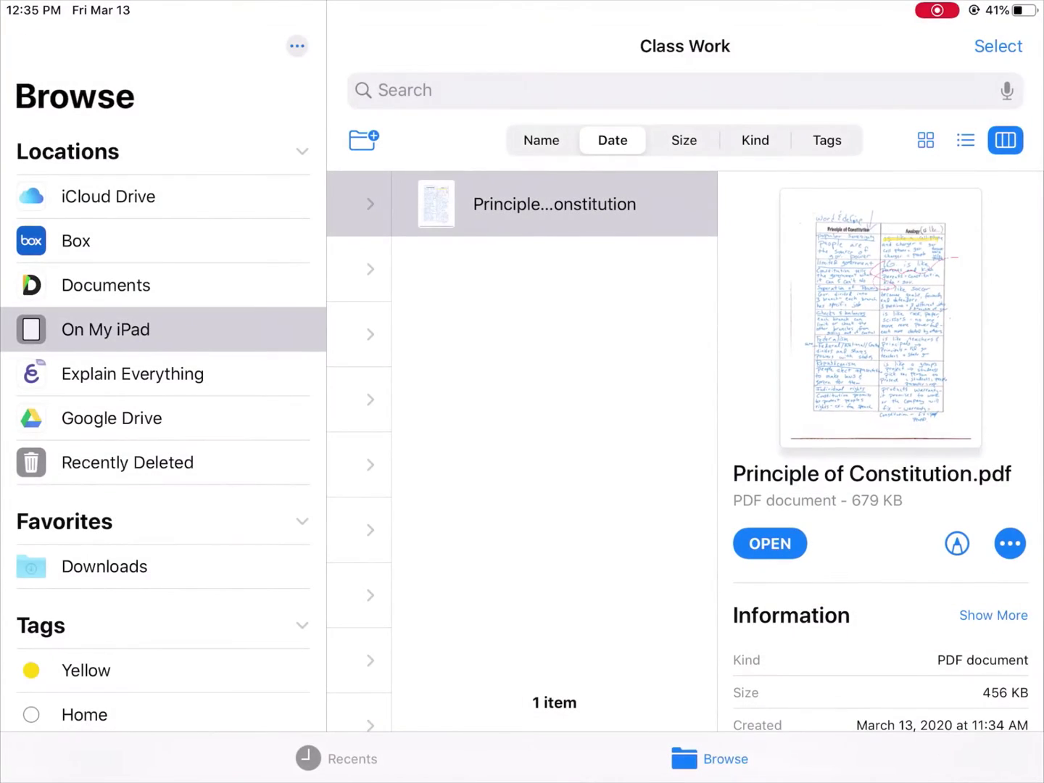